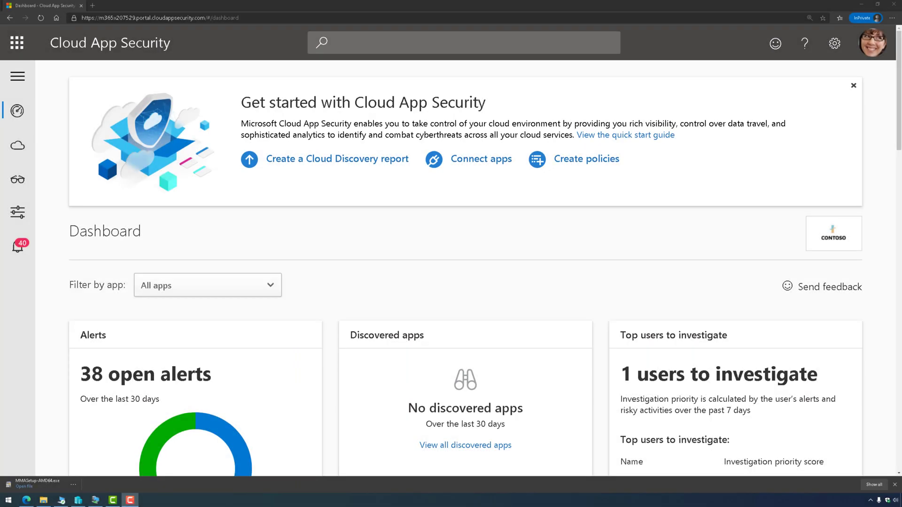
# From Settings > Security extensions > SIEM agents, add a new Generic SIEM agent
pyautogui.click(840, 47)
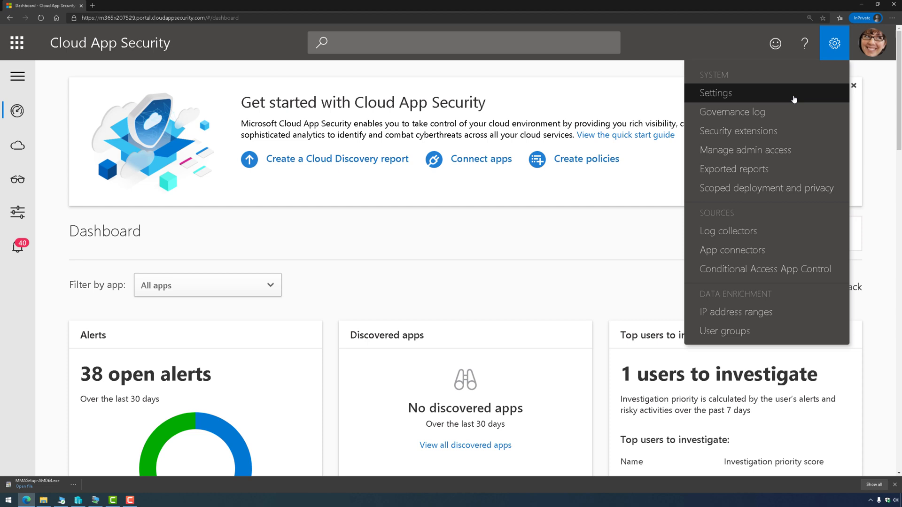
pyautogui.click(785, 135)
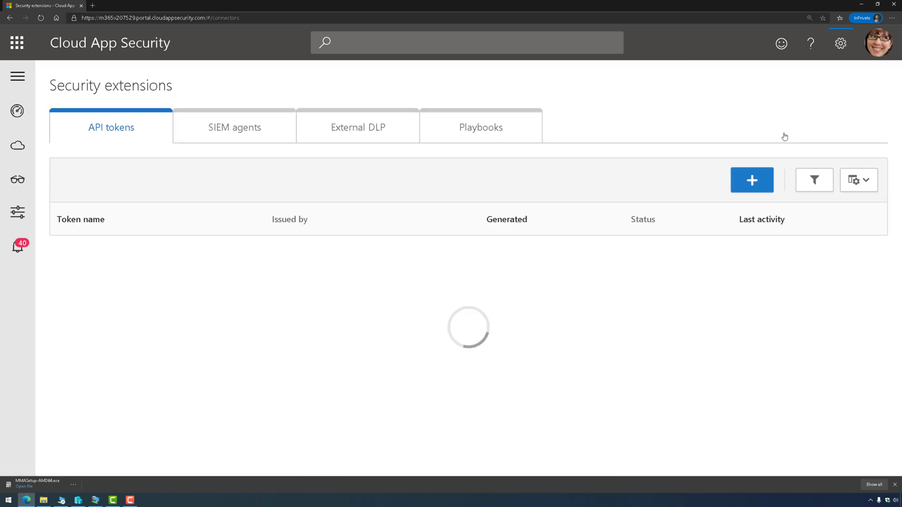
pyautogui.click(255, 137)
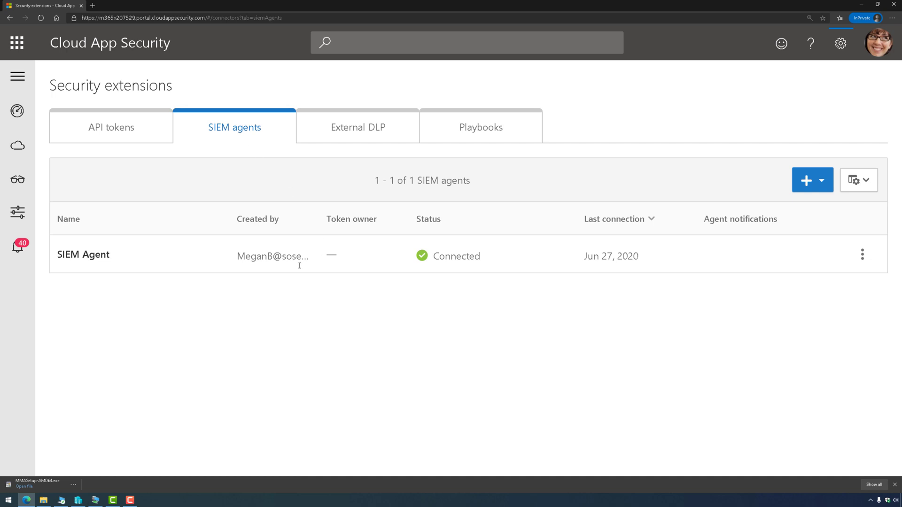
pyautogui.click(805, 190)
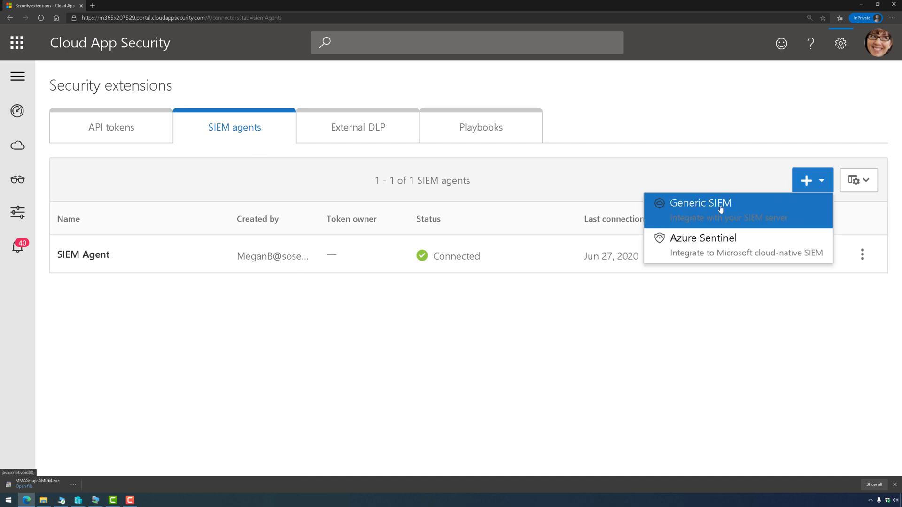
pyautogui.click(806, 222)
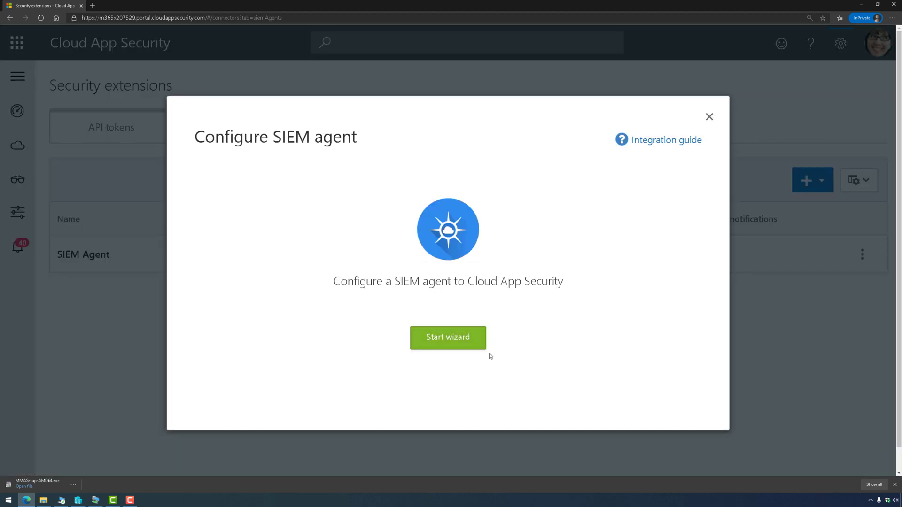
# Start the wizard, name the agent 'SIEM' and choose the Generic CEF format
pyautogui.click(472, 345)
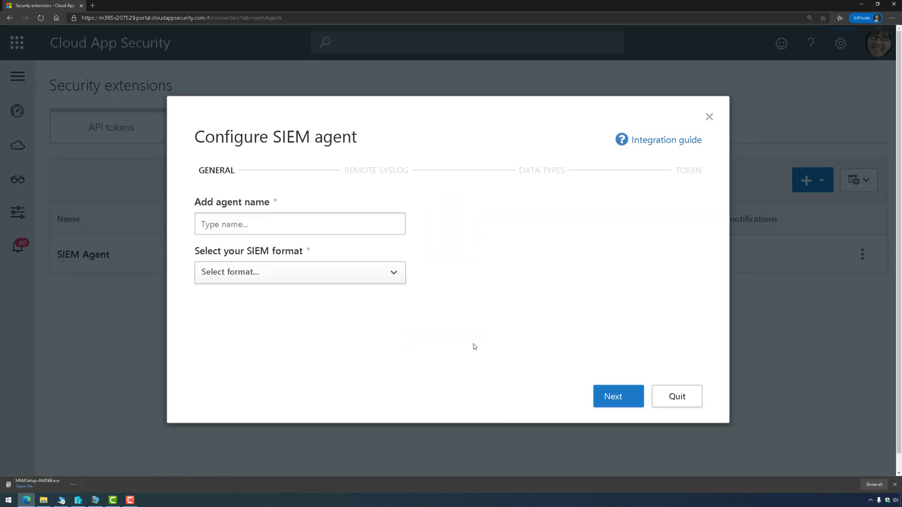
pyautogui.click(348, 230)
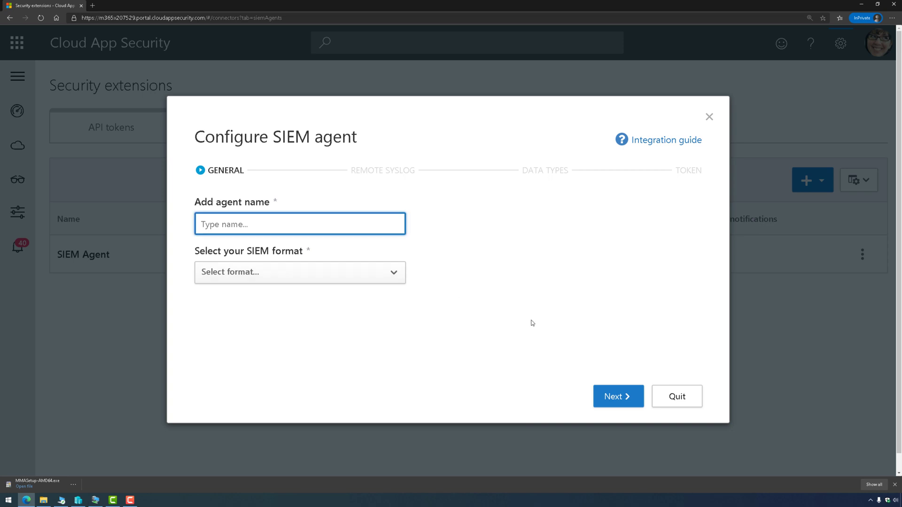
pyautogui.write('SIEM')
pyautogui.click(376, 273)
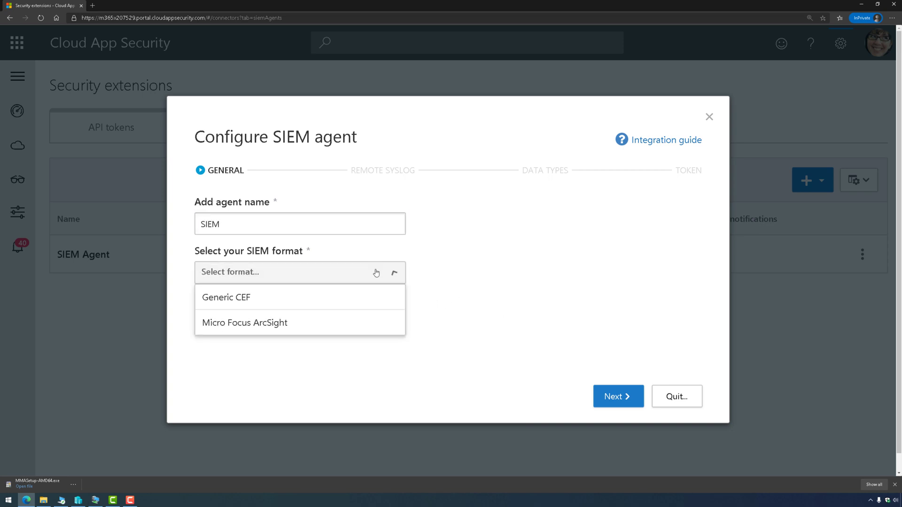
pyautogui.click(359, 311)
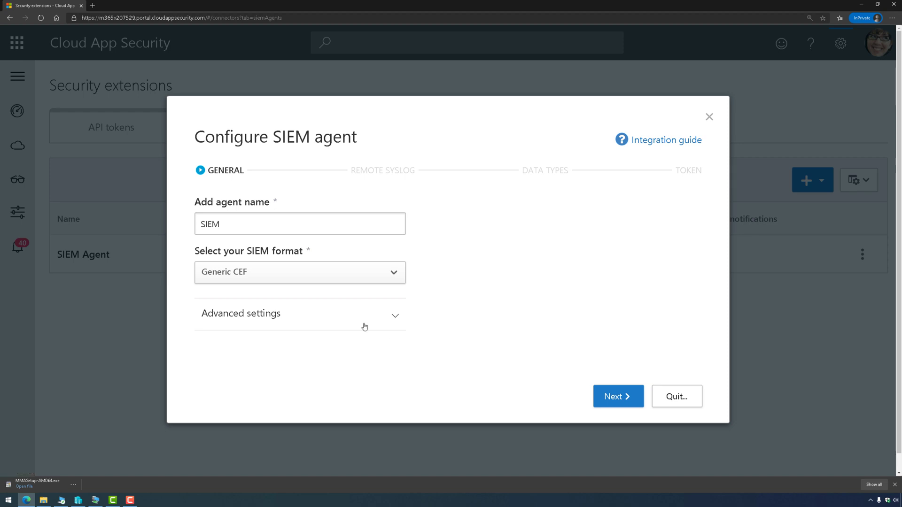
# In Advanced settings, include PRI and system name in syslog headers, then continue
pyautogui.click(363, 323)
pyautogui.scroll(-3, 476, 321)
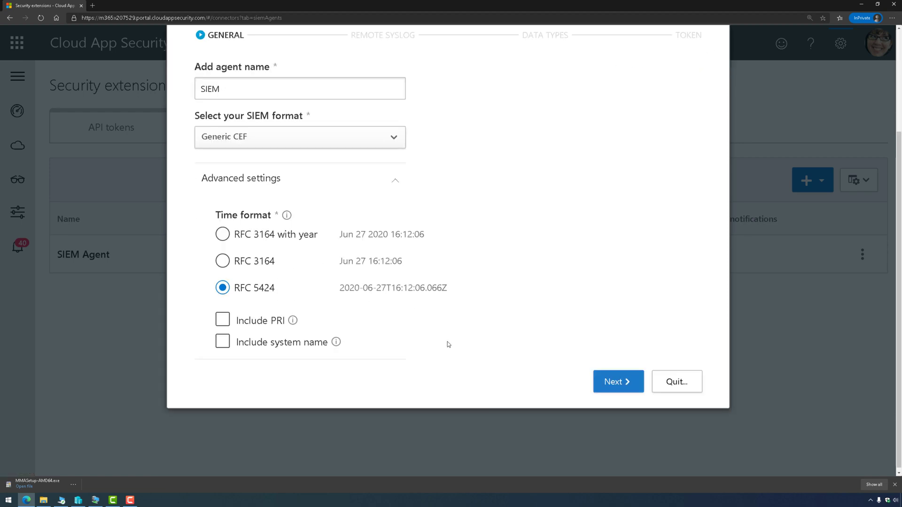
pyautogui.click(293, 320)
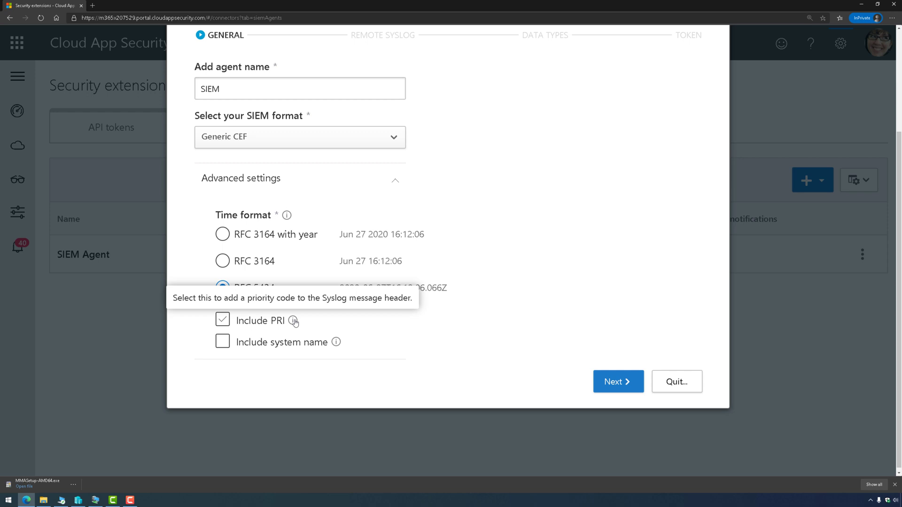
pyautogui.click(220, 319)
pyautogui.moveTo(336, 344)
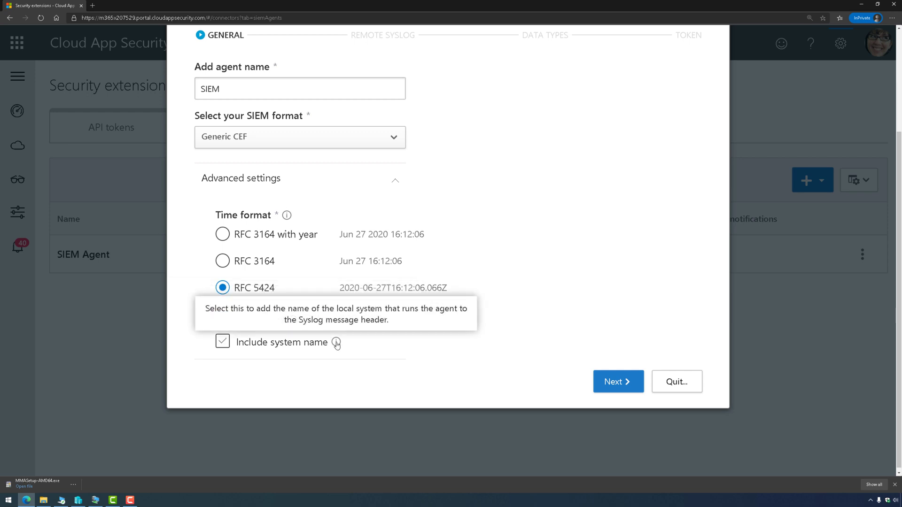
pyautogui.click(223, 342)
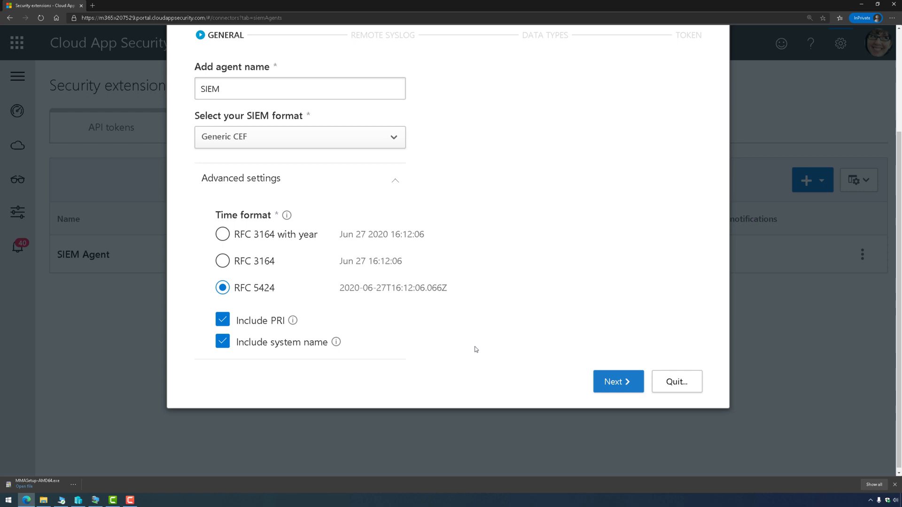
pyautogui.click(632, 381)
# Send syslog to remote host 127.0.0.1 on port 514 over UDP
pyautogui.click(350, 214)
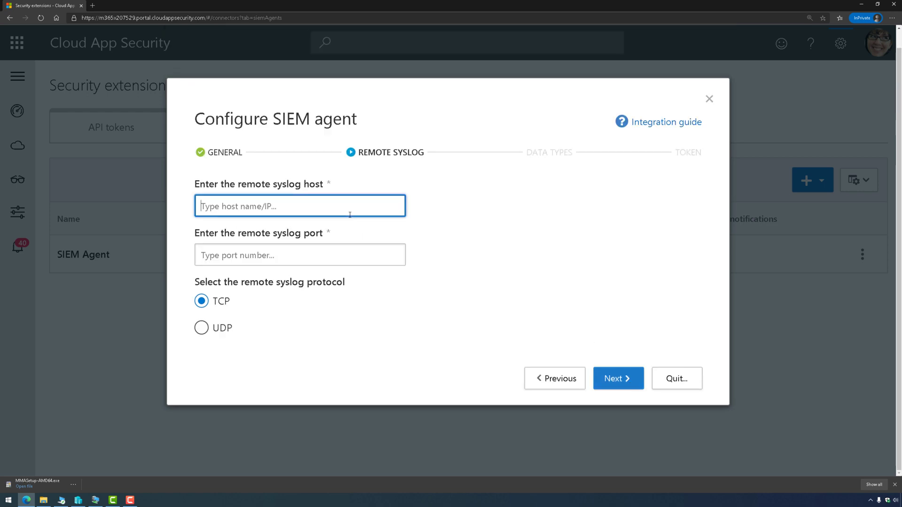
pyautogui.write('127.0.0.1')
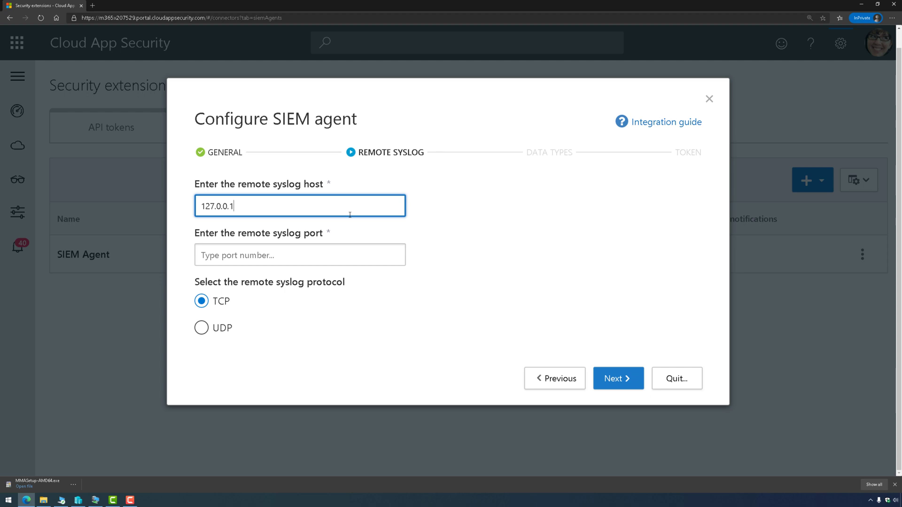
pyautogui.press('Tab')
pyautogui.write('514')
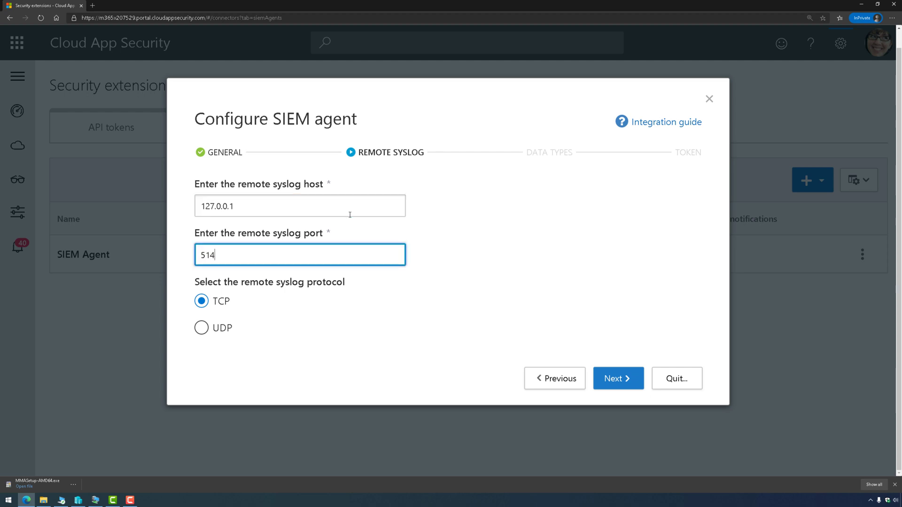
pyautogui.click(221, 337)
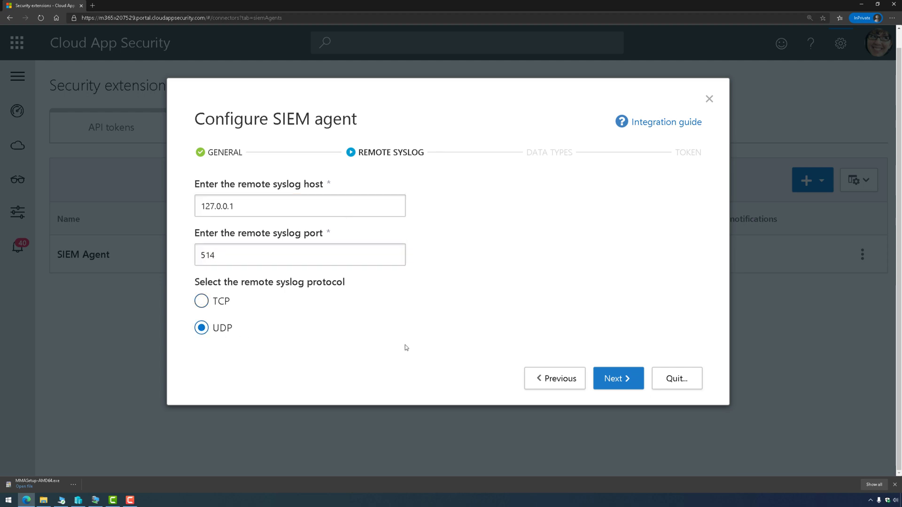
pyautogui.click(609, 369)
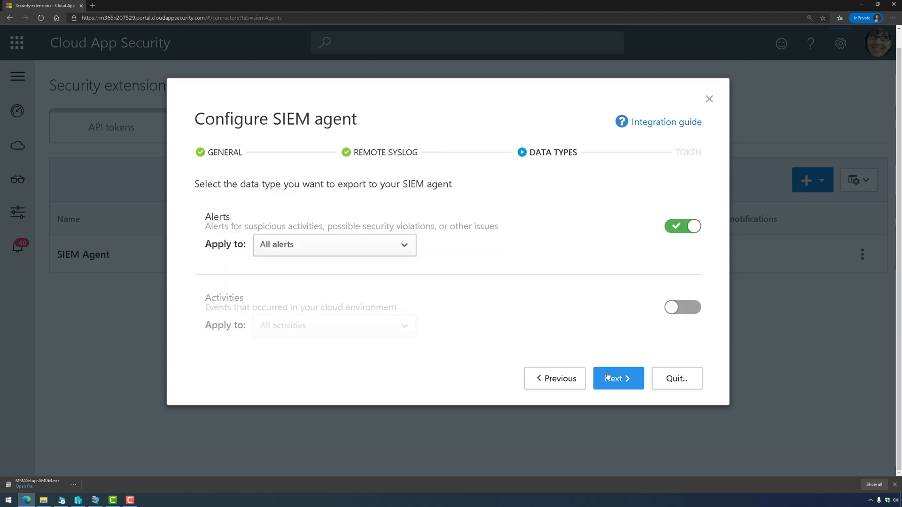
# Try an Alert type filter for exported alerts, then revert to exporting all alerts
pyautogui.click(355, 250)
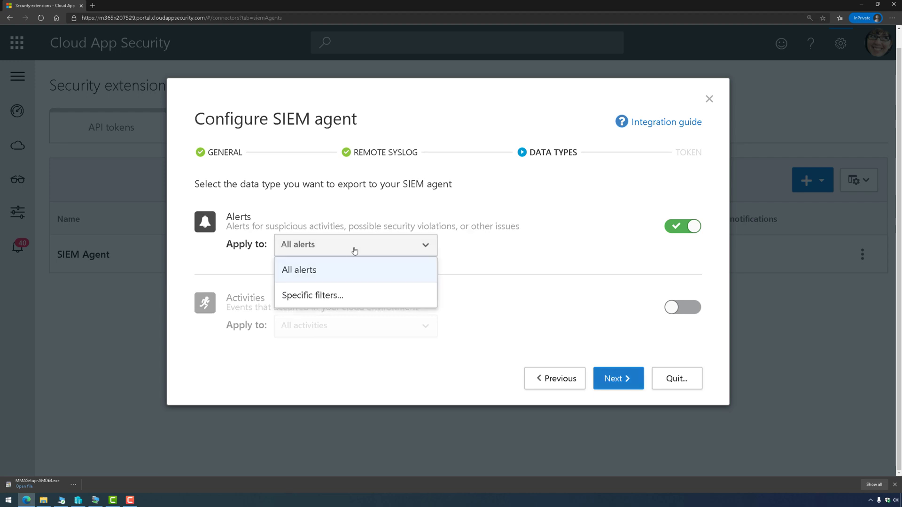
pyautogui.click(362, 297)
pyautogui.click(362, 219)
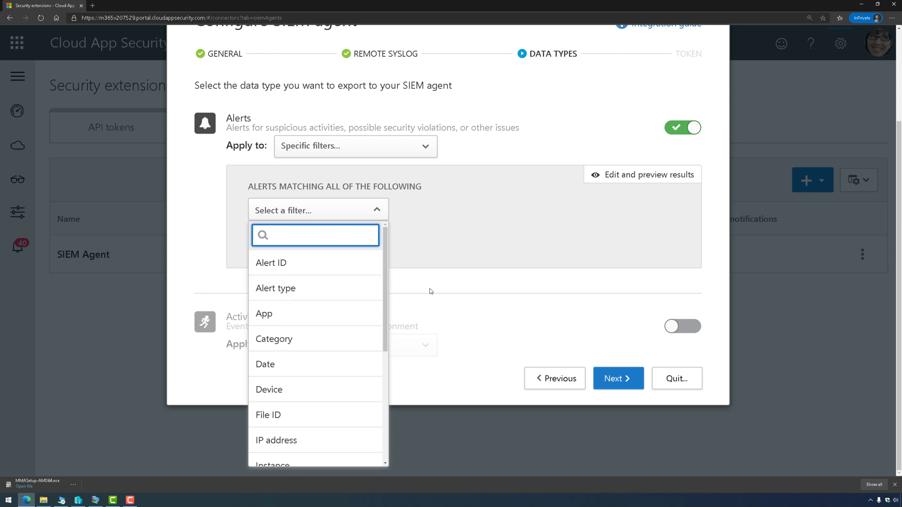
pyautogui.click(356, 294)
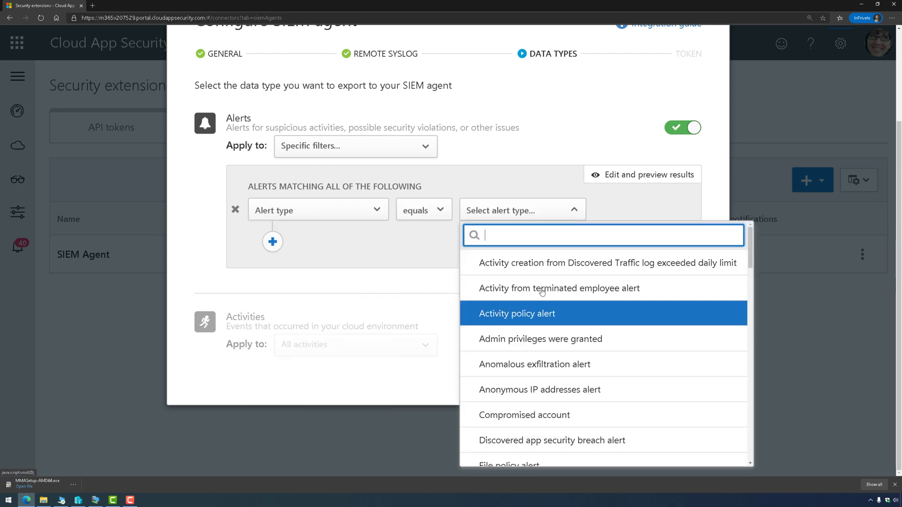
pyautogui.click(234, 209)
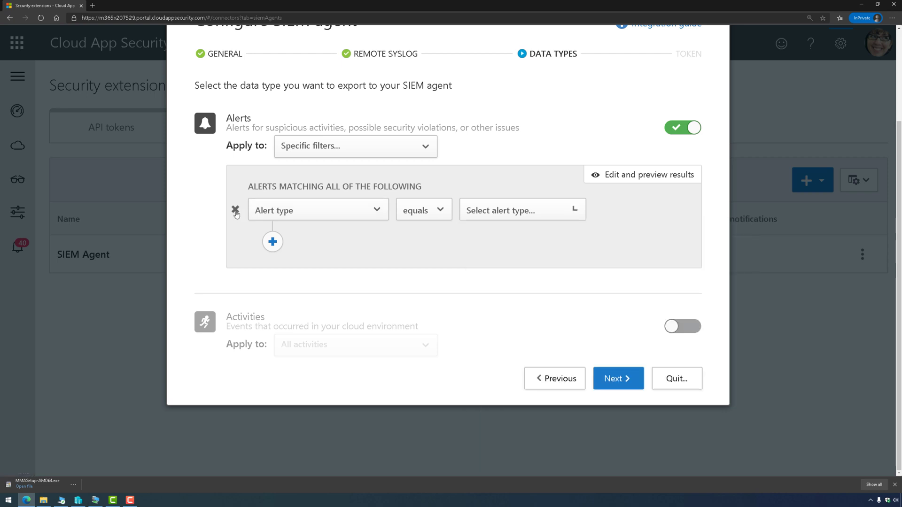
pyautogui.click(411, 153)
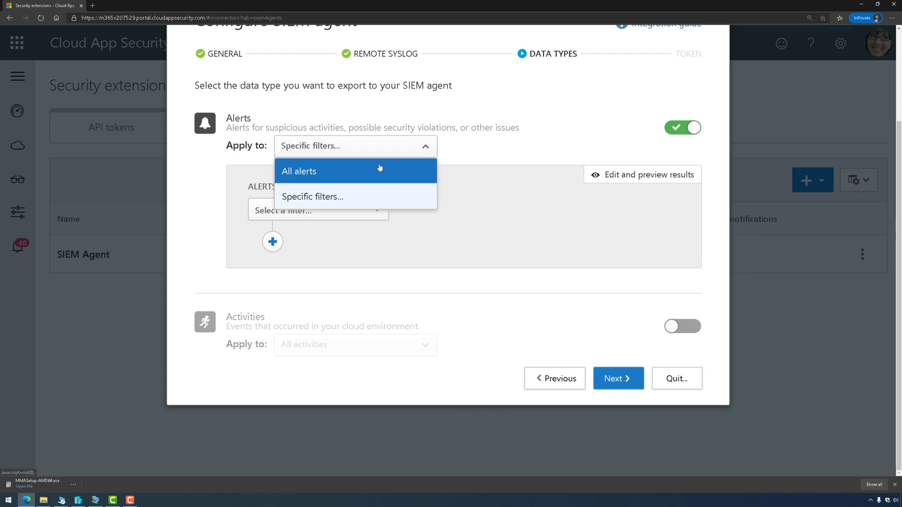
pyautogui.click(383, 169)
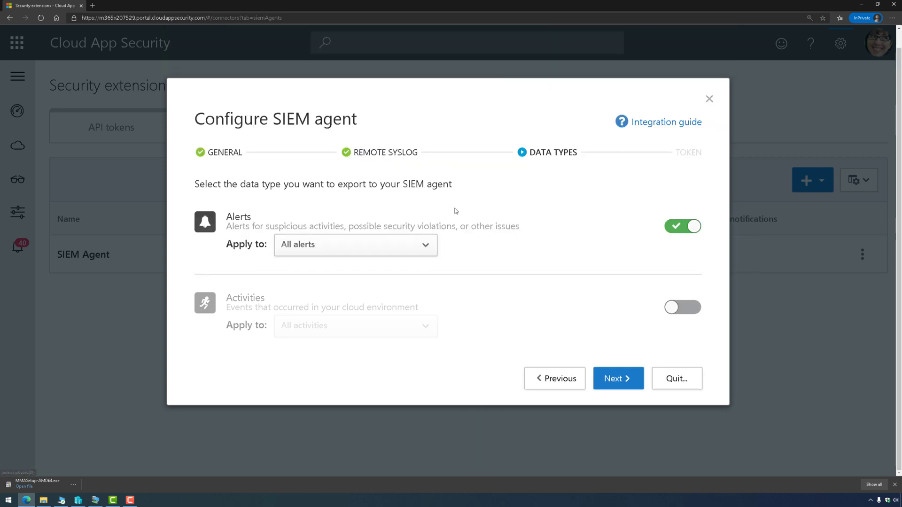
# Enable activity export, try and remove an App filter, and apply to all activities
pyautogui.click(682, 309)
pyautogui.click(292, 331)
pyautogui.click(342, 381)
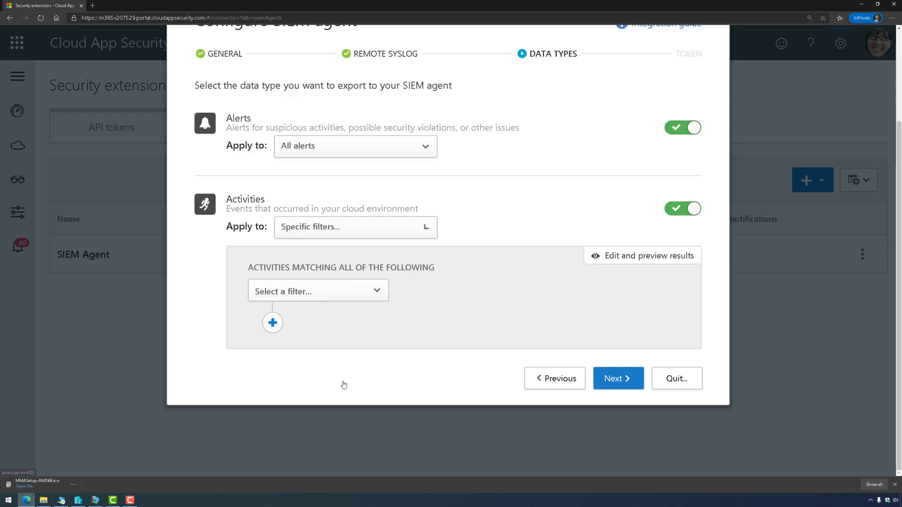
pyautogui.click(345, 292)
pyautogui.scroll(-2, 367, 409)
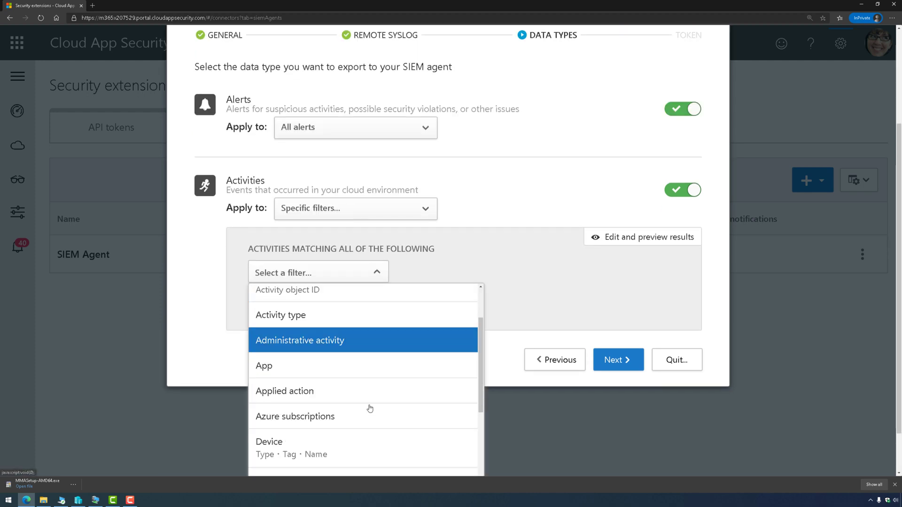
pyautogui.scroll(1, 369, 397)
pyautogui.scroll(-1, 367, 387)
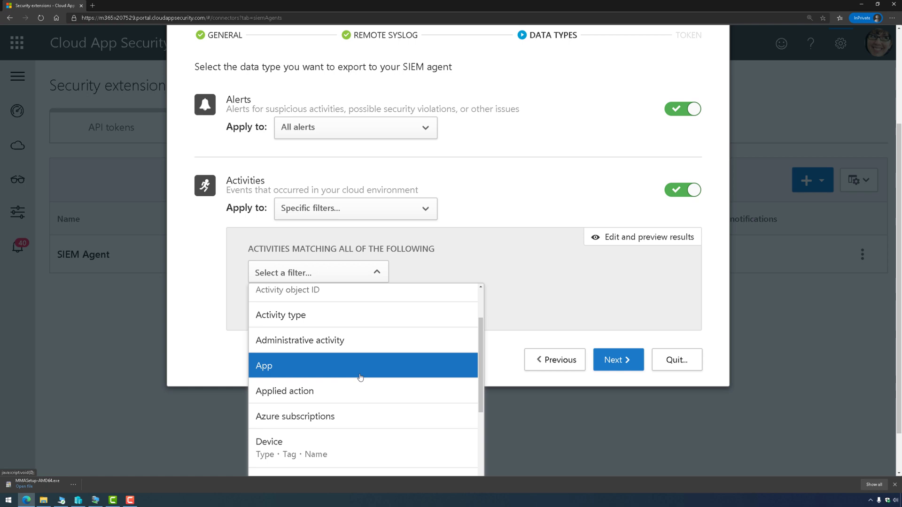
pyautogui.click(359, 376)
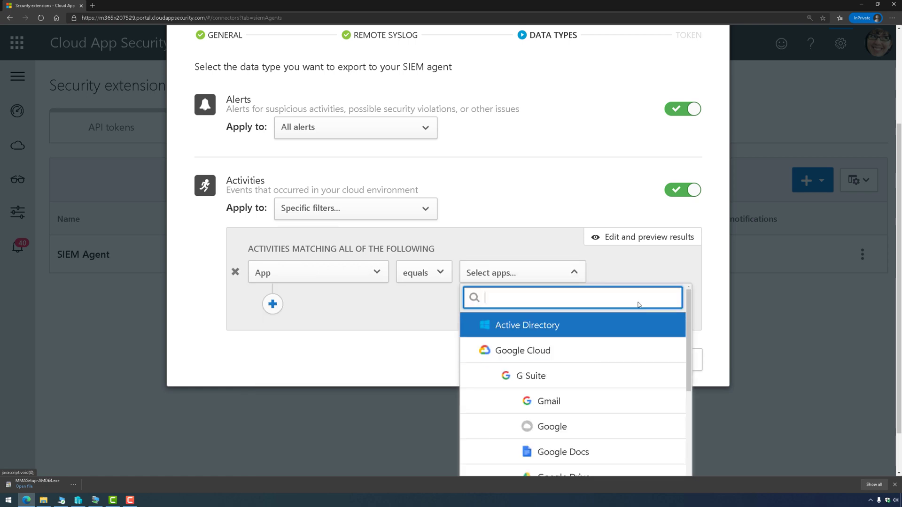
pyautogui.click(237, 273)
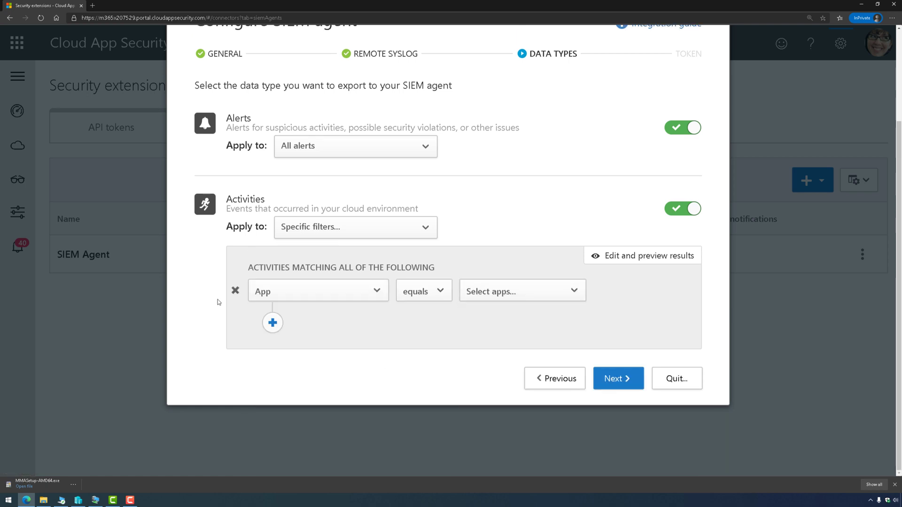
pyautogui.click(235, 291)
pyautogui.click(329, 232)
pyautogui.click(327, 252)
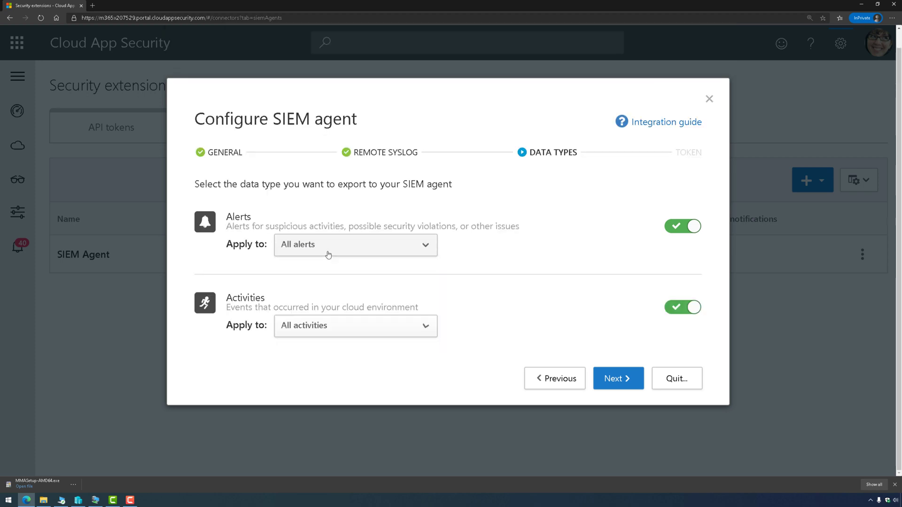
# Generate the agent token, copy it, and switch to the server's Remote Desktop session
pyautogui.click(610, 378)
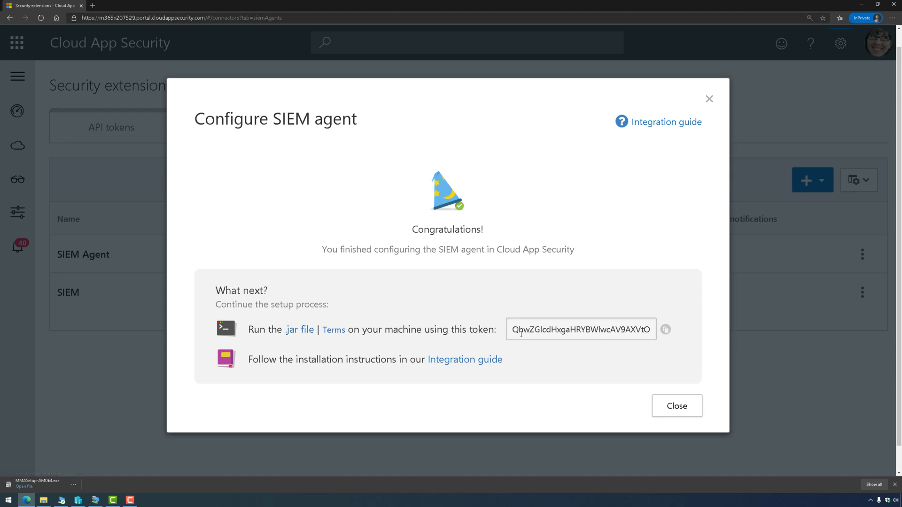
pyautogui.moveTo(512, 329); pyautogui.dragTo(639, 328)
pyautogui.click(665, 329)
pyautogui.click(97, 499)
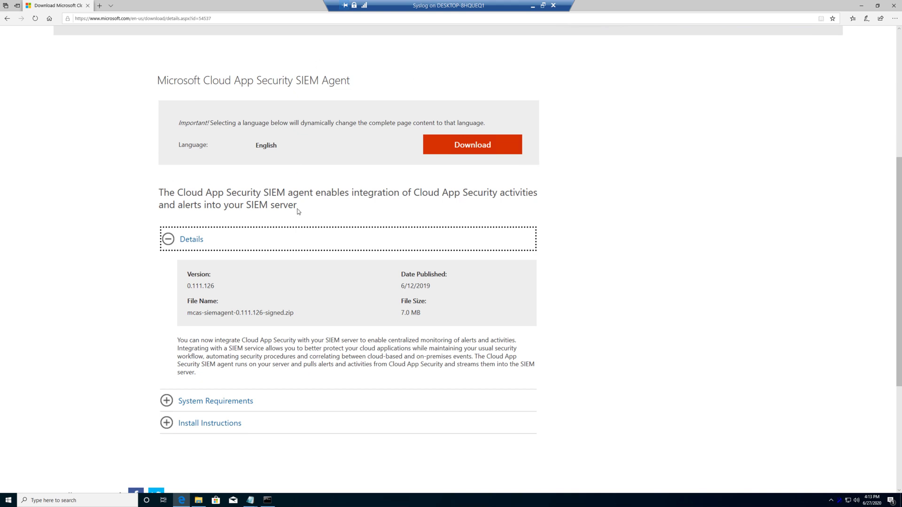
# Check the browser address suggestions, then dismiss them on the SIEM Agent download page
pyautogui.click(235, 19)
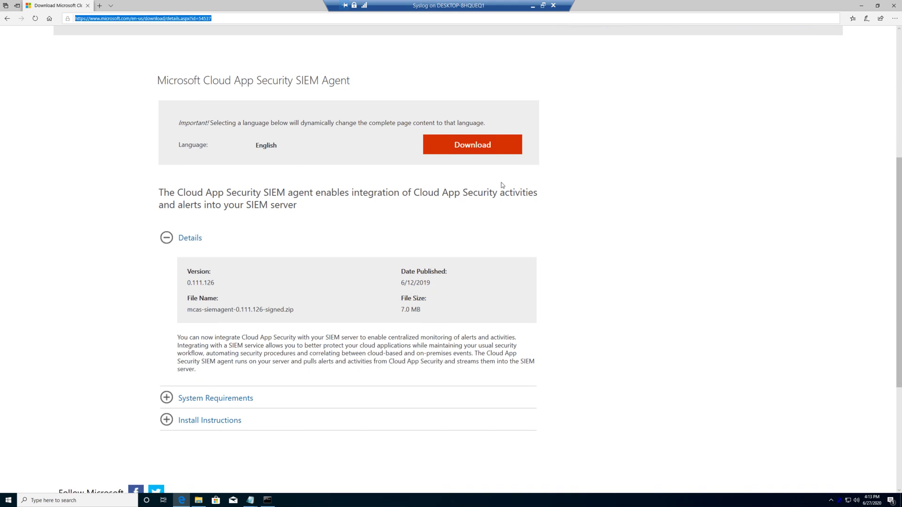
pyautogui.click(642, 196)
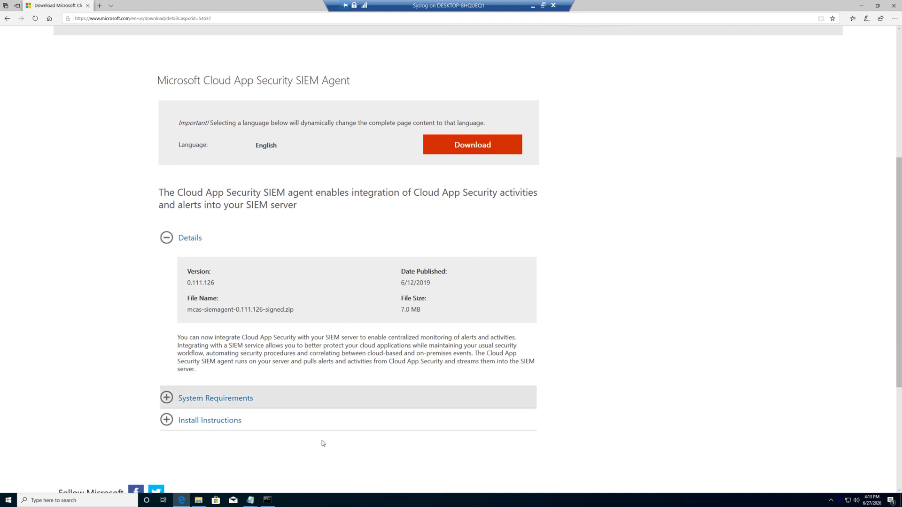
# Bring up the agent's console and scroll up to the java -jar launch command
pyautogui.click(273, 501)
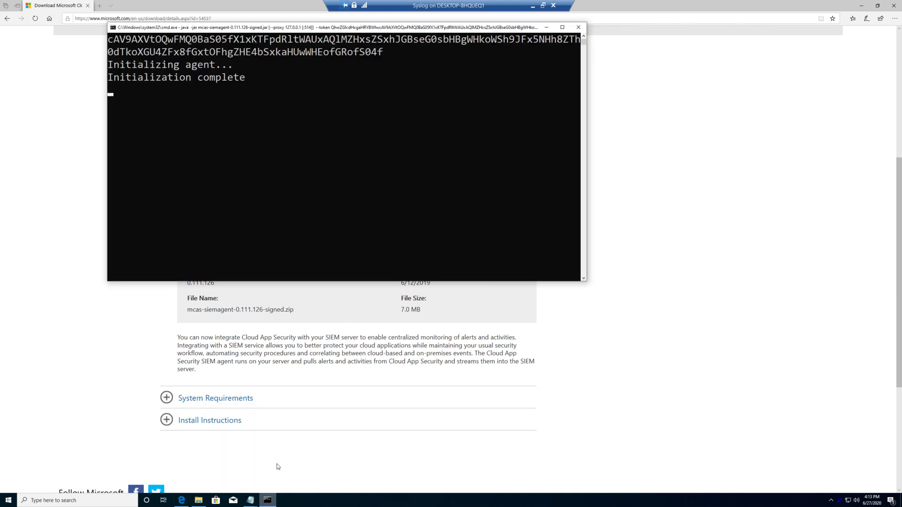
pyautogui.moveTo(318, 29); pyautogui.dragTo(330, 145)
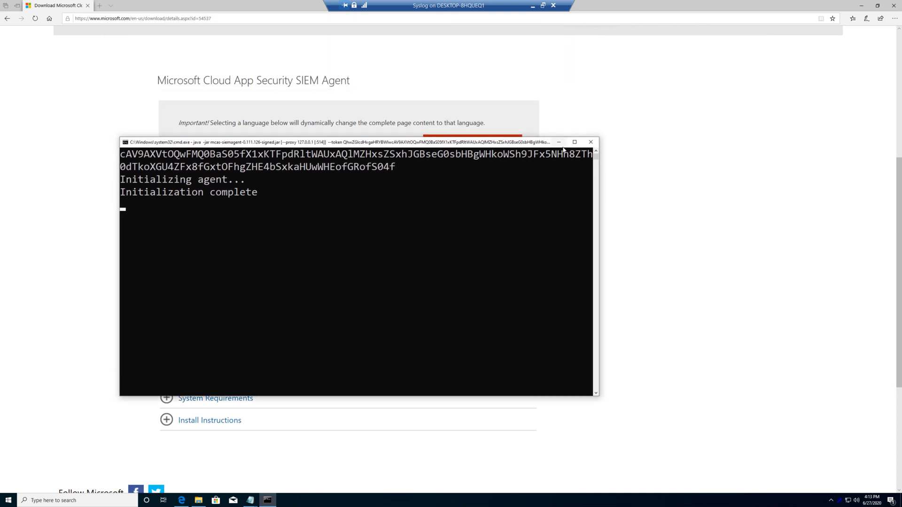
pyautogui.click(596, 152)
pyautogui.click(596, 153)
pyautogui.click(596, 152)
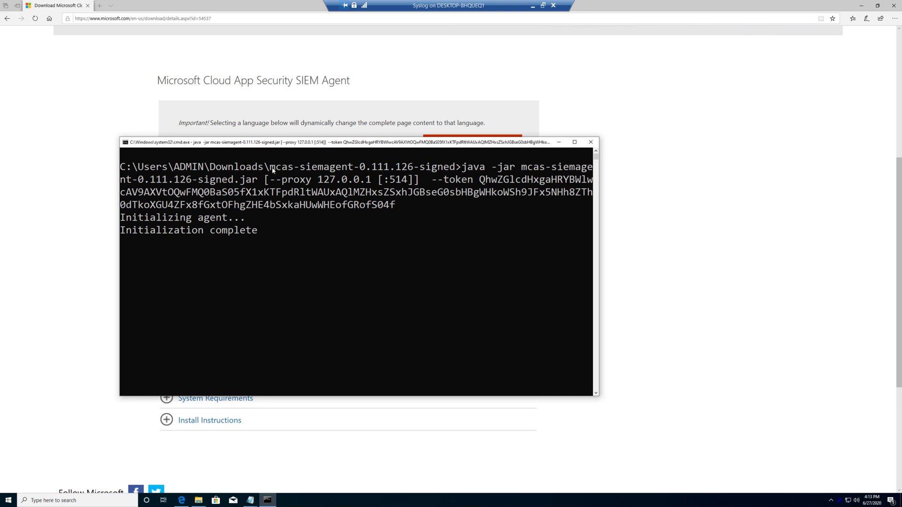
# Highlight the agent folder, the optional --proxy argument and the --token argument in the command
pyautogui.moveTo(272, 169); pyautogui.dragTo(470, 169)
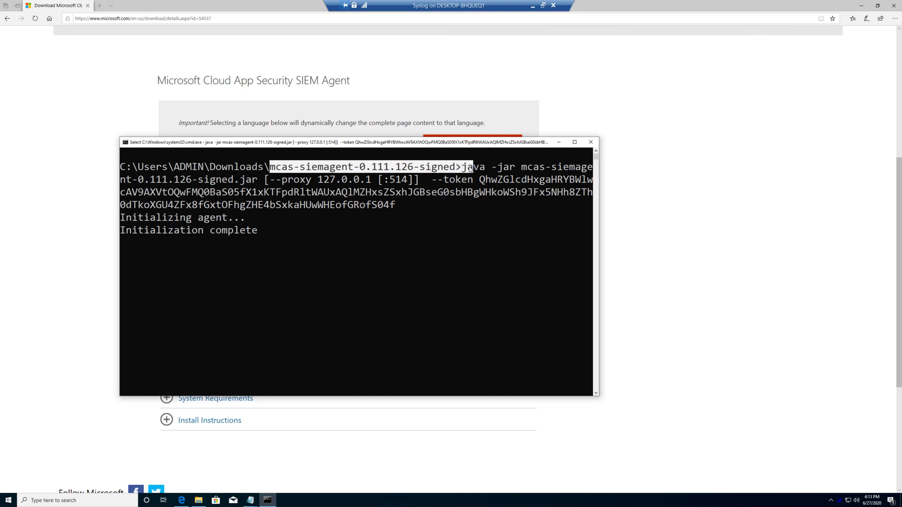
pyautogui.click(470, 169)
pyautogui.click(270, 182)
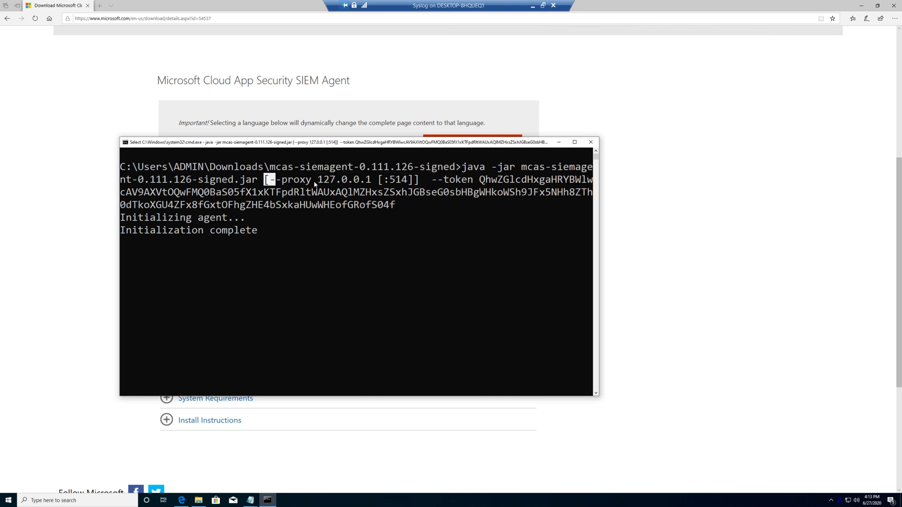
pyautogui.moveTo(315, 184); pyautogui.dragTo(470, 209)
pyautogui.click(424, 182)
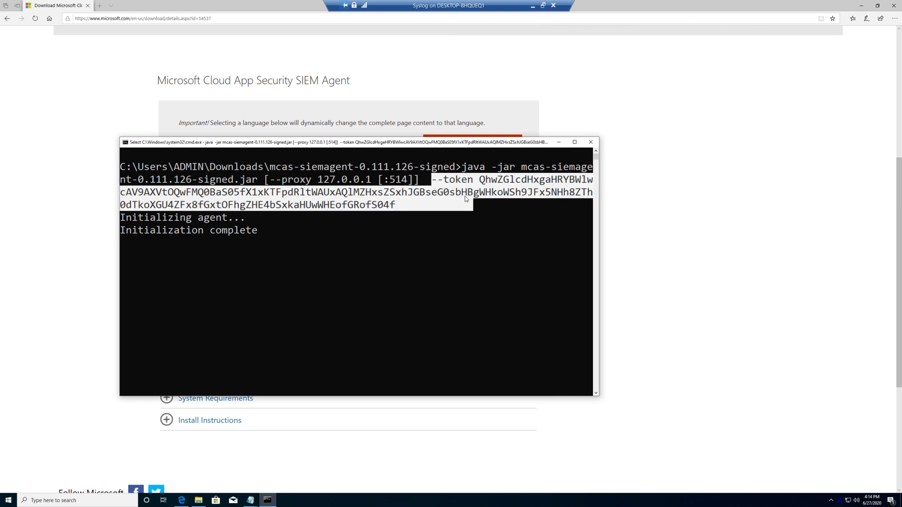
pyautogui.click(465, 193)
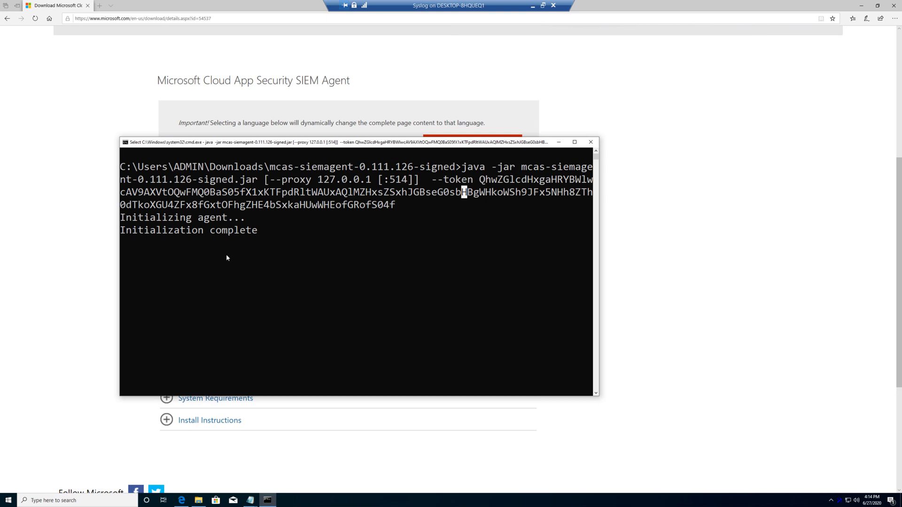
pyautogui.moveTo(296, 142); pyautogui.dragTo(339, 158)
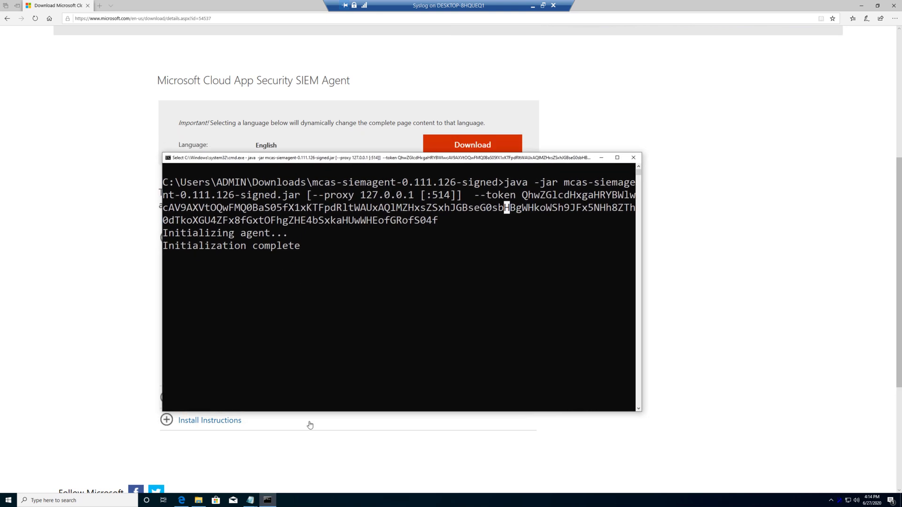
# Open Kiwi Syslog, select the newest CEF message, and open the Syslogd Logs folder
pyautogui.doubleClick(840, 502)
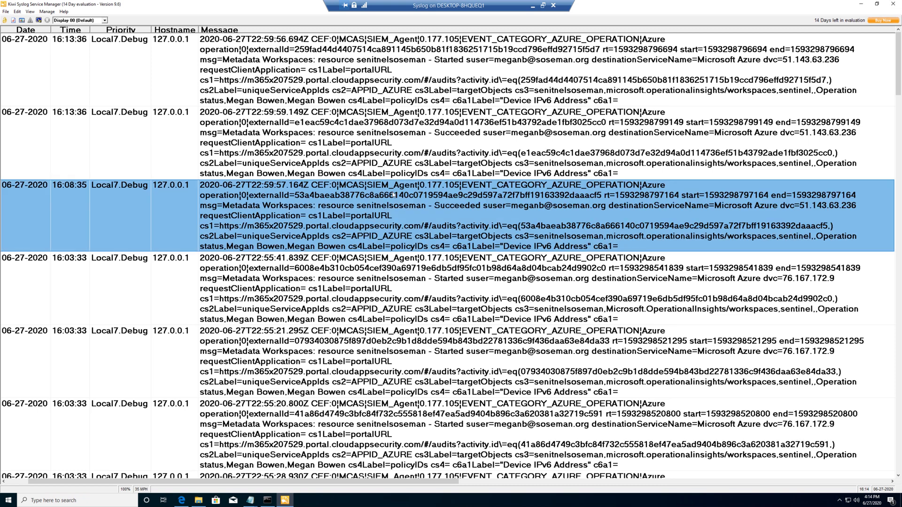
pyautogui.click(383, 60)
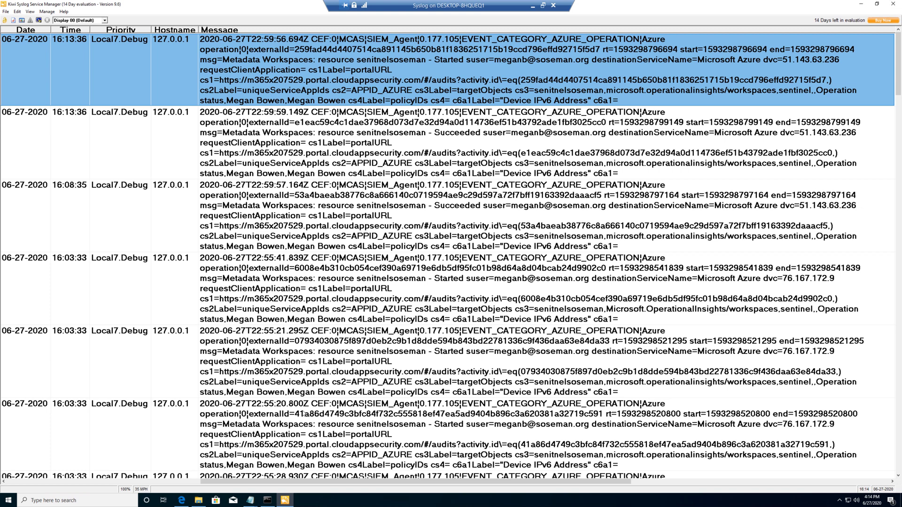
pyautogui.click(198, 501)
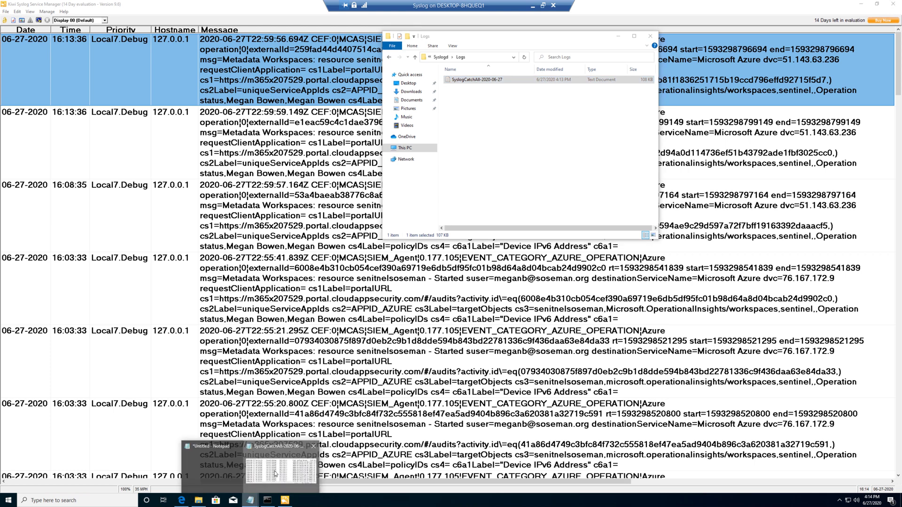
# Open SyslogCatchAll-2020-06-27 in Notepad, enlarge the window, and scroll through the CEF entries
pyautogui.click(276, 475)
pyautogui.moveTo(480, 305); pyautogui.dragTo(743, 426)
pyautogui.moveTo(94, 417); pyautogui.dragTo(119, 422)
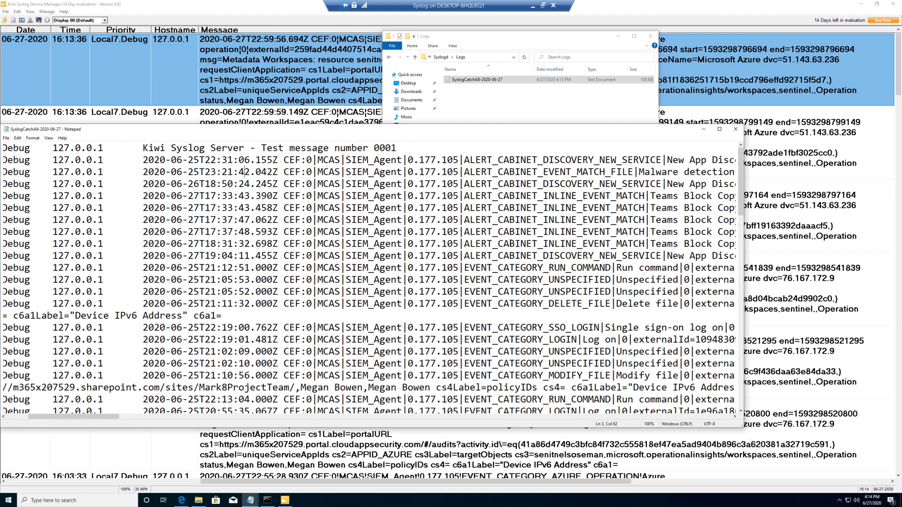
pyautogui.scroll(-10, 506, 311)
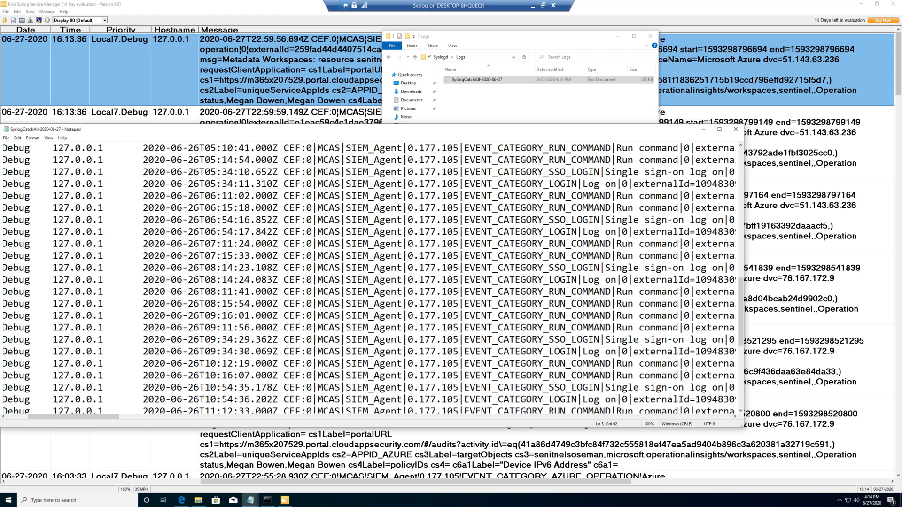
# Return to the local portal, close the setup dialog, and highlight the SIEM Agent's Connected status
pyautogui.click(181, 501)
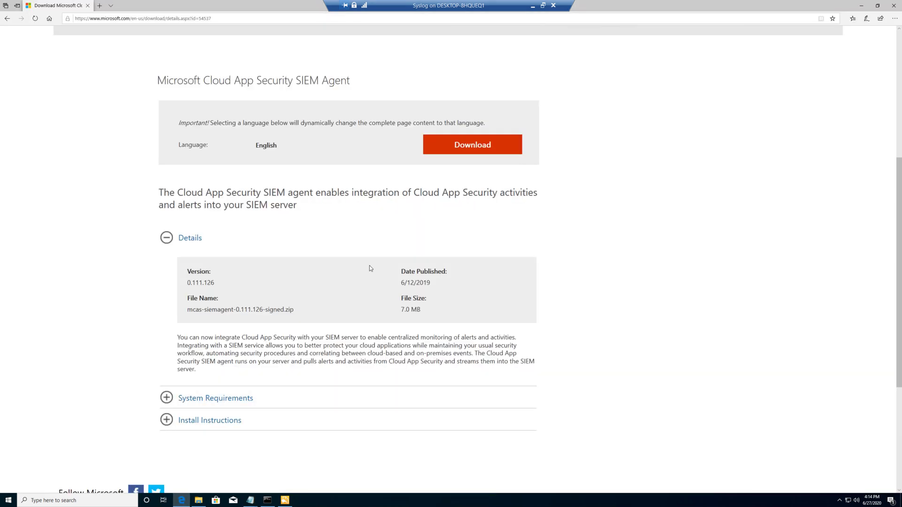
pyautogui.click(532, 6)
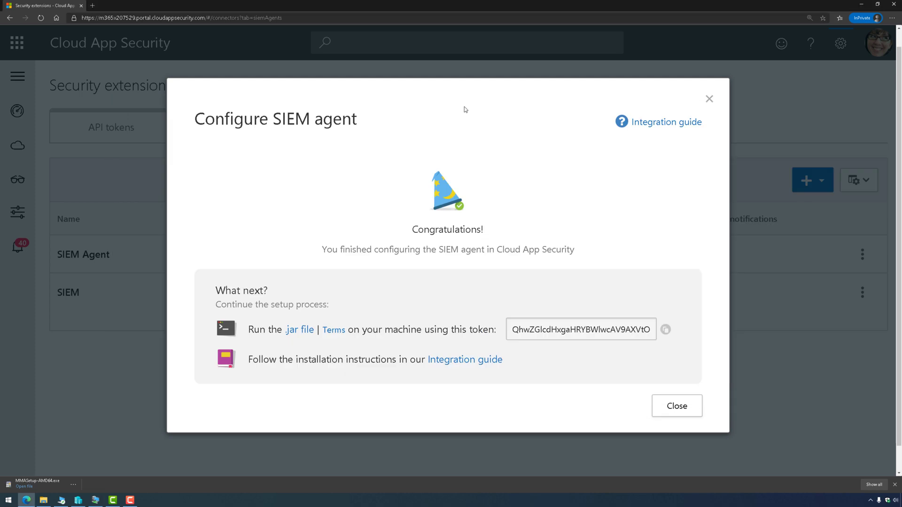
pyautogui.click(681, 406)
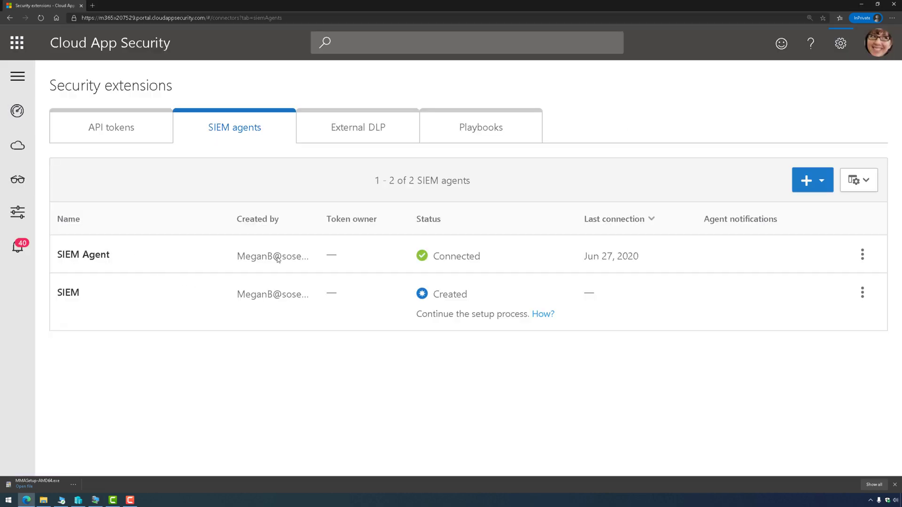
pyautogui.moveTo(430, 255); pyautogui.dragTo(487, 268)
pyautogui.click(509, 260)
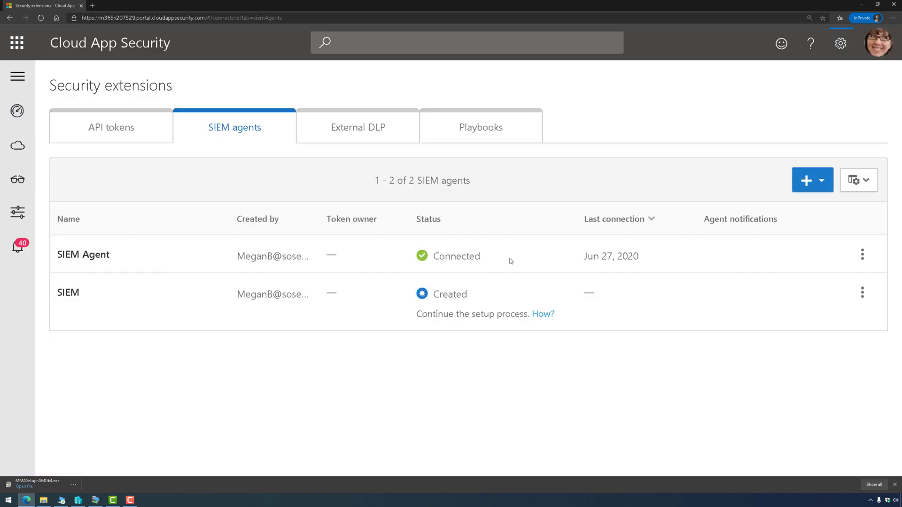